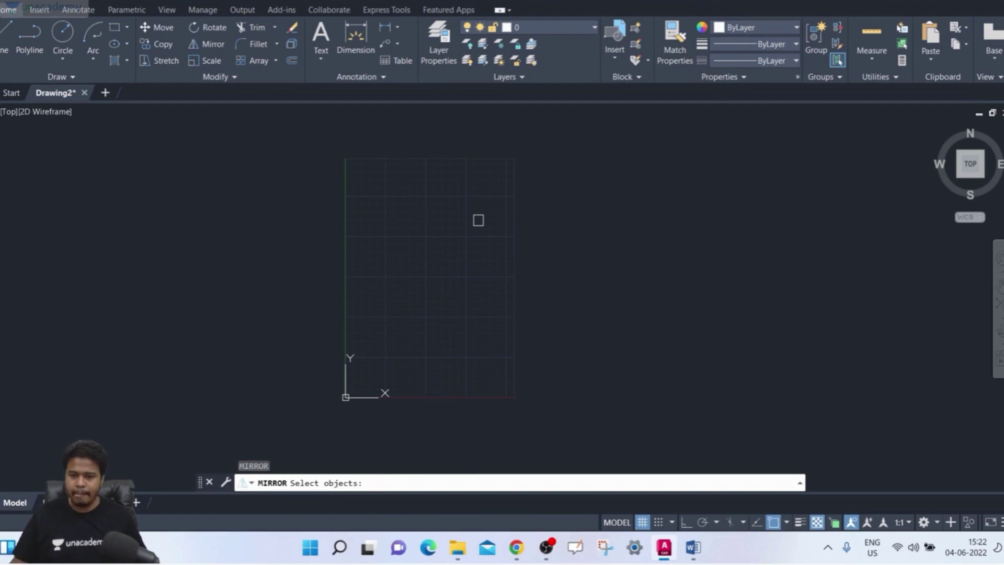
# - Draw a small circle in the lower-left part of the drawing grid, a little above the origin
pyautogui.press('Escape')
pyautogui.write('c')
pyautogui.press('Return')
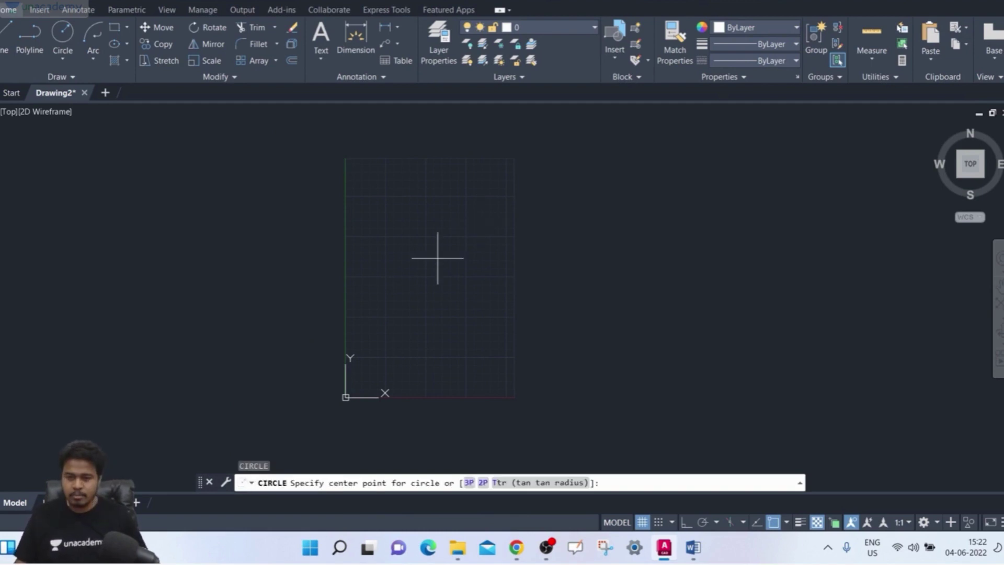
pyautogui.click(391, 307)
pyautogui.click(398, 325)
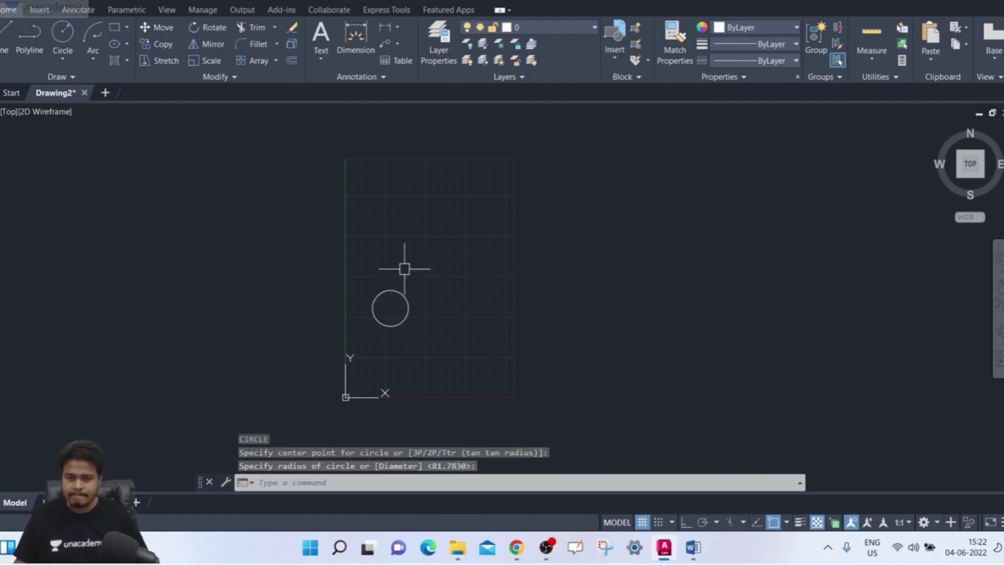
# - Draw a rectangle just right of the circle, about as tall as the circle and slightly wider than tall
pyautogui.moveTo(403, 267); pyautogui.dragTo(383, 283, button='middle')
pyautogui.scroll(2, 387, 298)
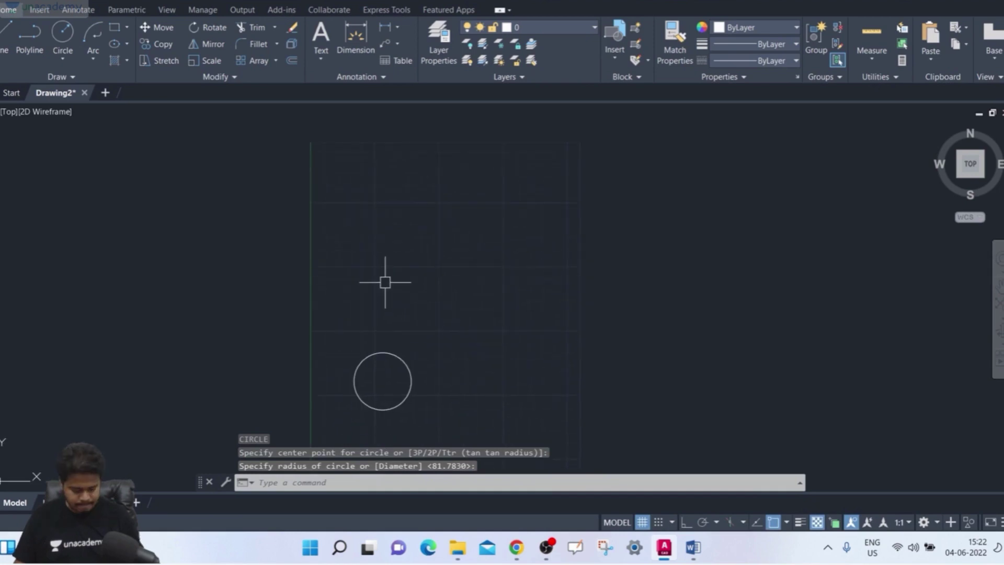
pyautogui.write('rec')
pyautogui.press('Return')
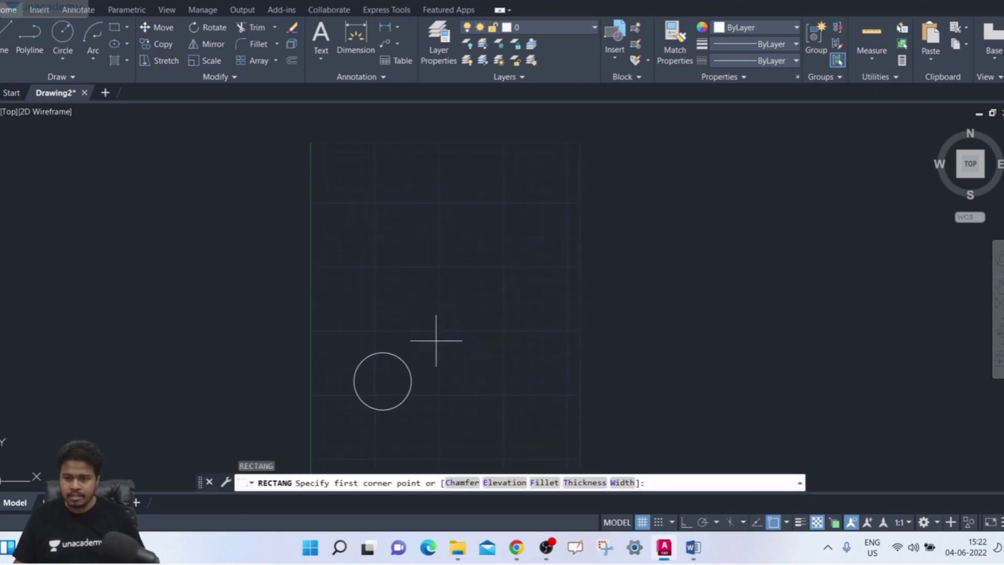
pyautogui.click(443, 348)
pyautogui.click(514, 407)
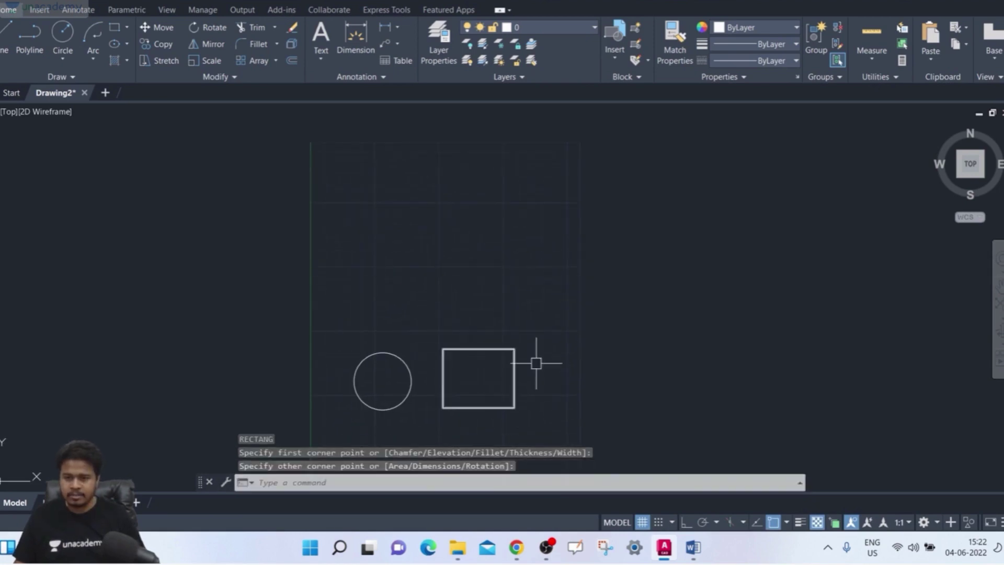
# - Draw a roughly vertical line to the right of the rectangle, extending above and below it
pyautogui.moveTo(535, 359); pyautogui.dragTo(466, 354, button='middle')
pyautogui.write('1')
pyautogui.press('Return')
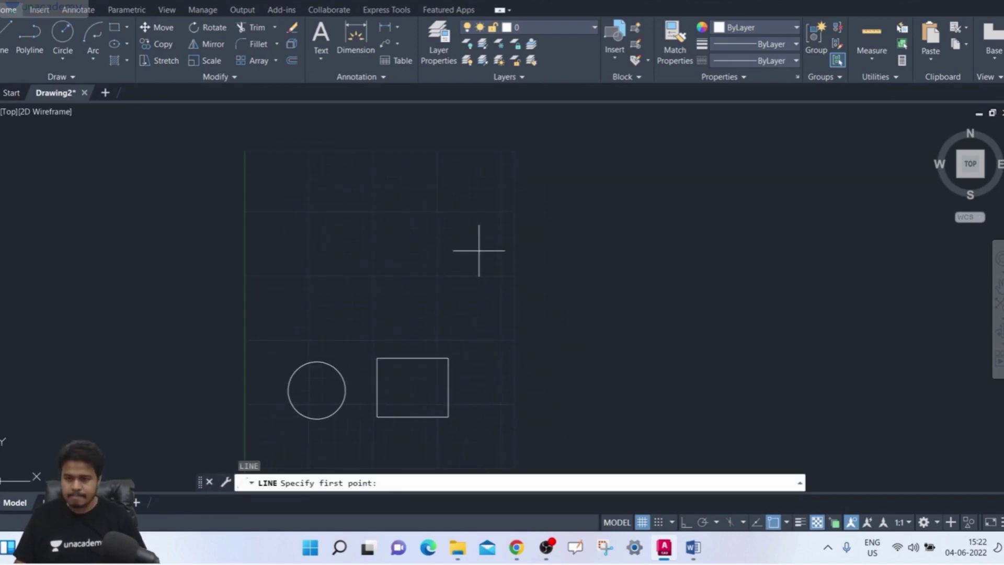
pyautogui.click(491, 305)
pyautogui.click(492, 448)
pyautogui.press('Return')
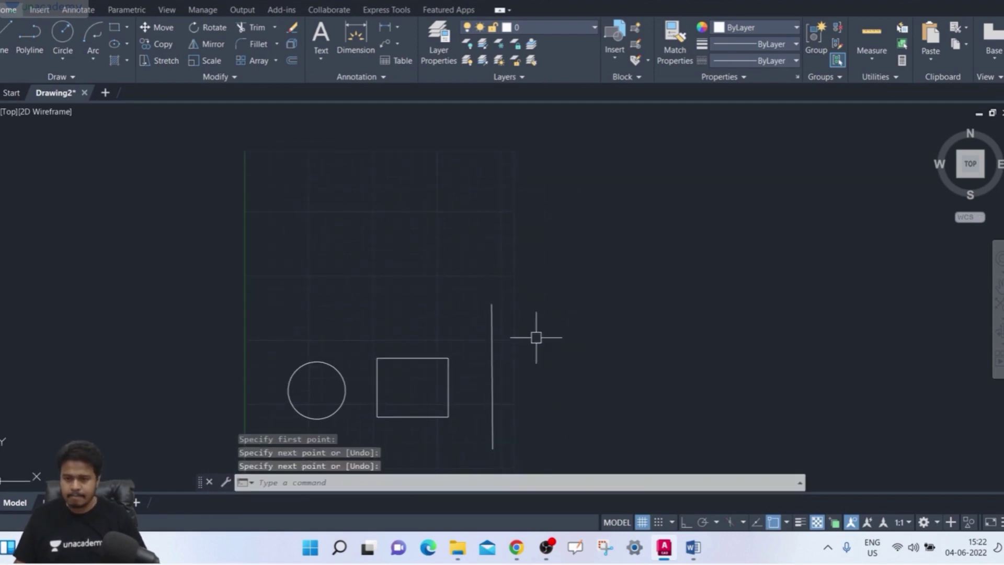
# - Draw a diagonal line sloping down to the right, above the rectangle and the upper end of the vertical line
pyautogui.moveTo(535, 336); pyautogui.dragTo(477, 340, button='middle')
pyautogui.press('Return')
pyautogui.click(395, 238)
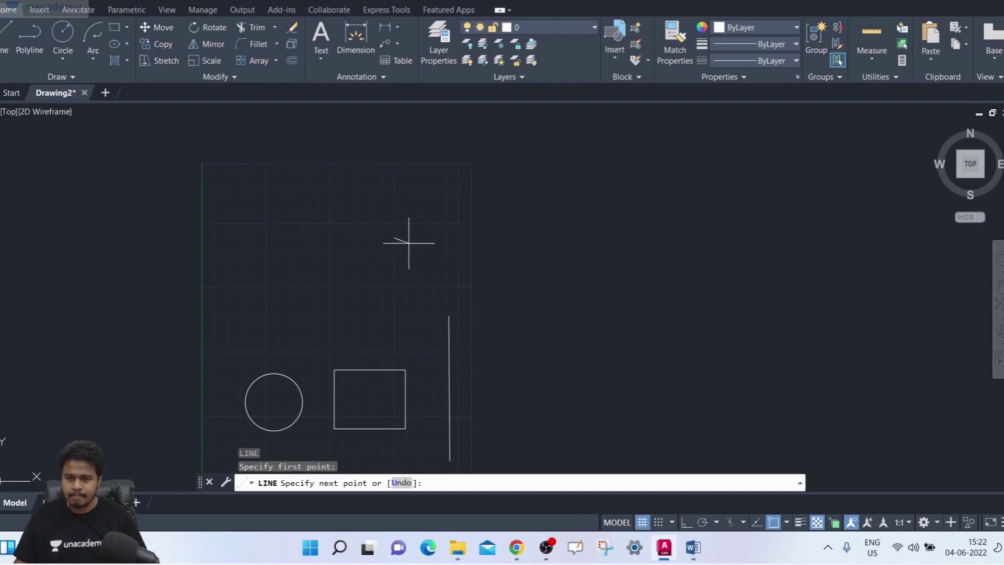
pyautogui.click(538, 331)
pyautogui.press('Return')
# - Try to move the circle by its centre onto the midpoint of the rectangle's left side, and undo the move
pyautogui.scroll(2, 601, 295)
pyautogui.scroll(-2, 598, 282)
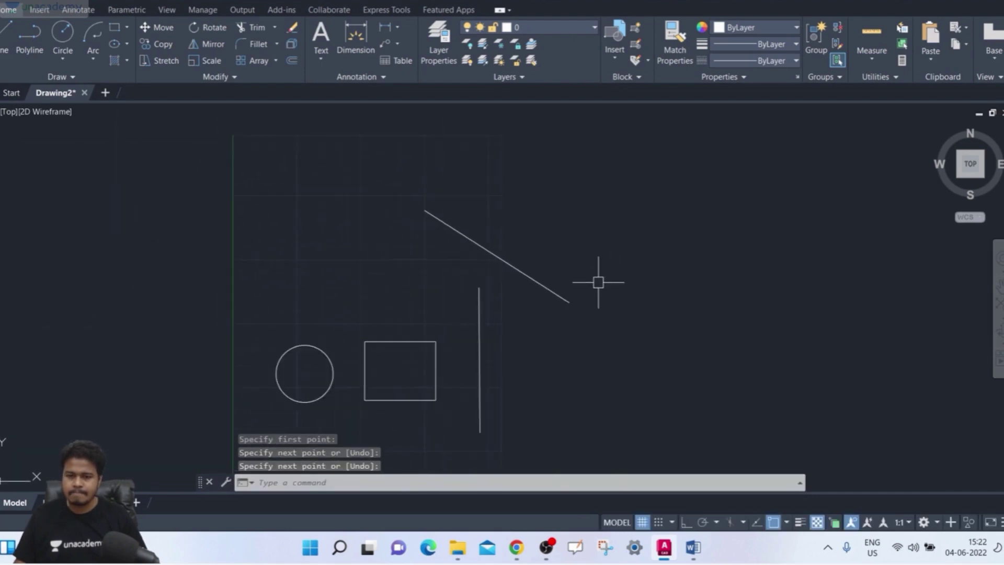
pyautogui.moveTo(598, 282); pyautogui.dragTo(583, 275, button='middle')
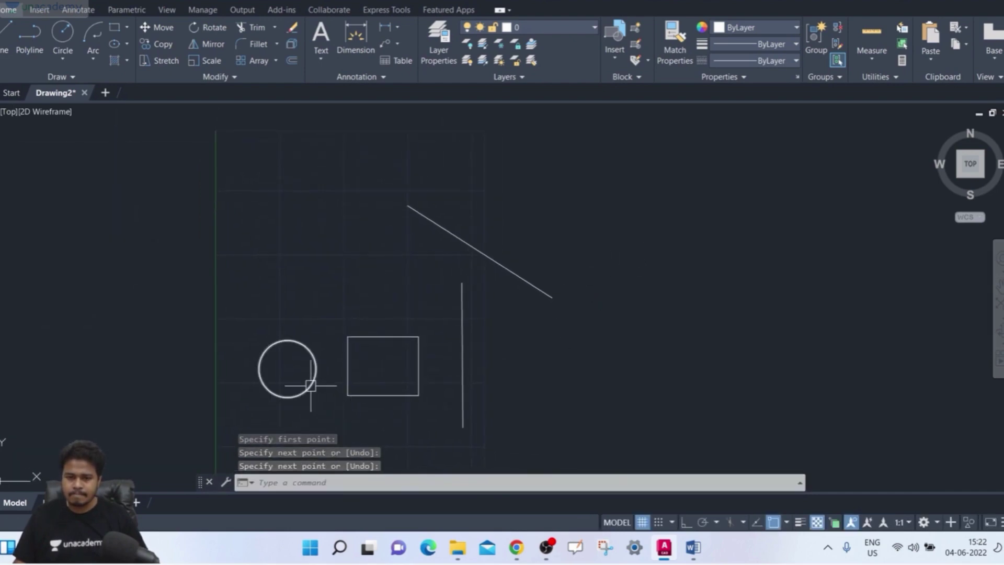
pyautogui.click(286, 376)
pyautogui.click(288, 369)
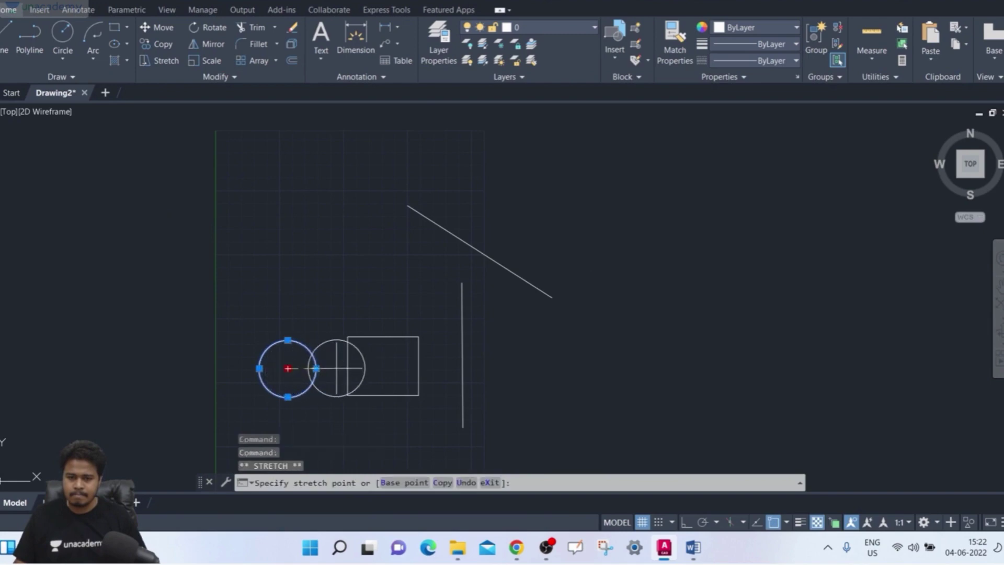
pyautogui.scroll(4, 347, 368)
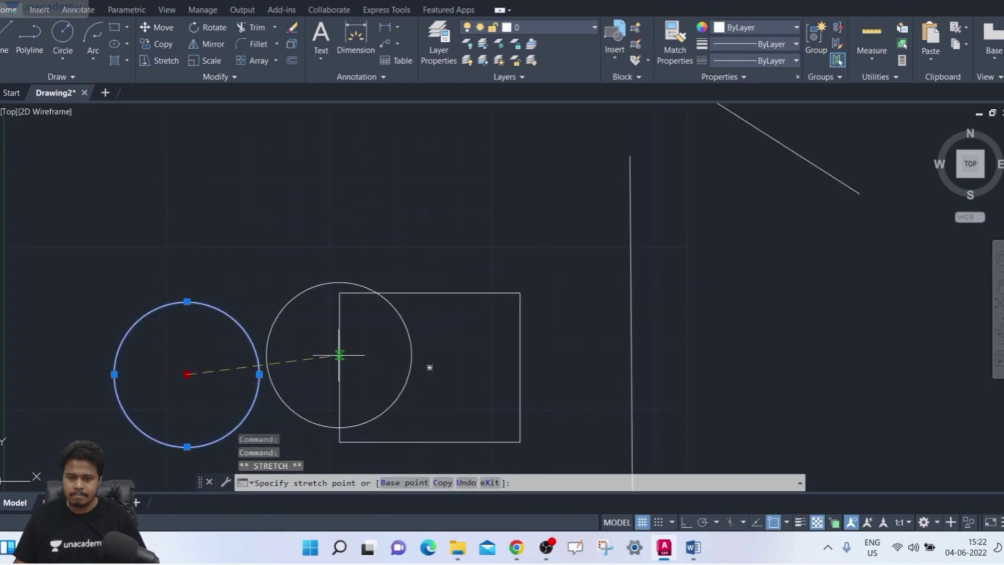
pyautogui.click(339, 368)
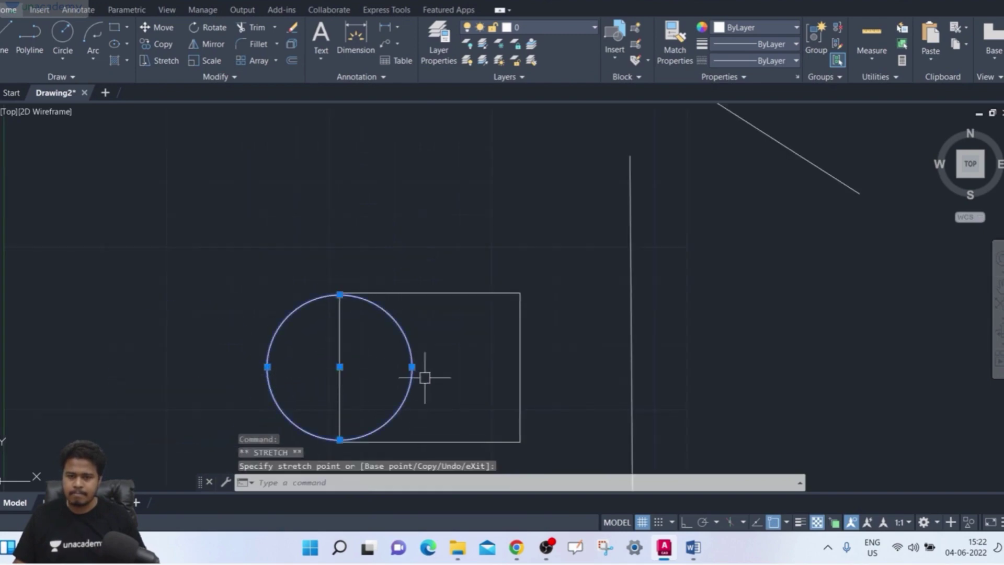
pyautogui.press('Escape')
pyautogui.moveTo(435, 371); pyautogui.dragTo(442, 350, button='middle')
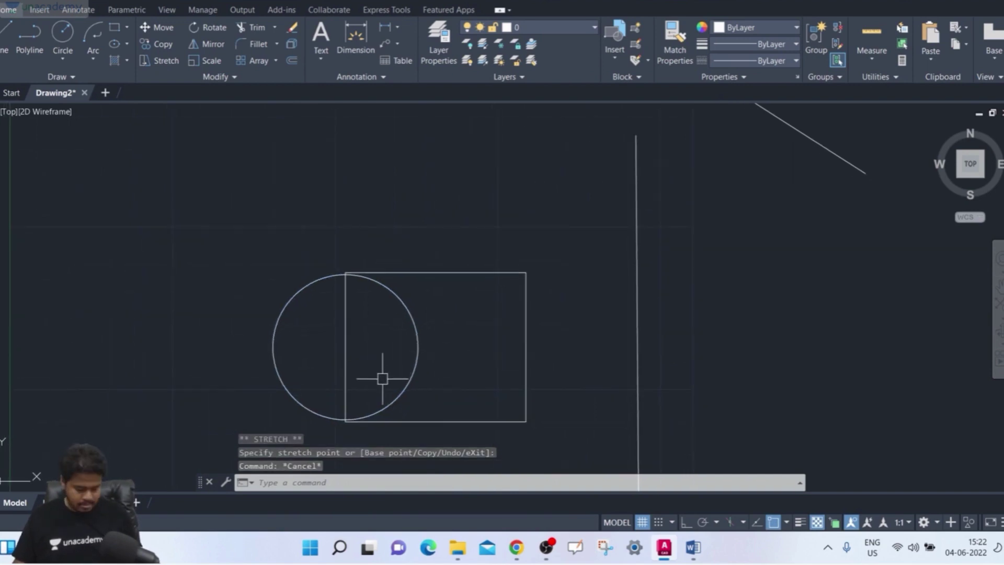
pyautogui.hotkey('ctrl', 'z')
pyautogui.hotkey('ctrl', 'z')
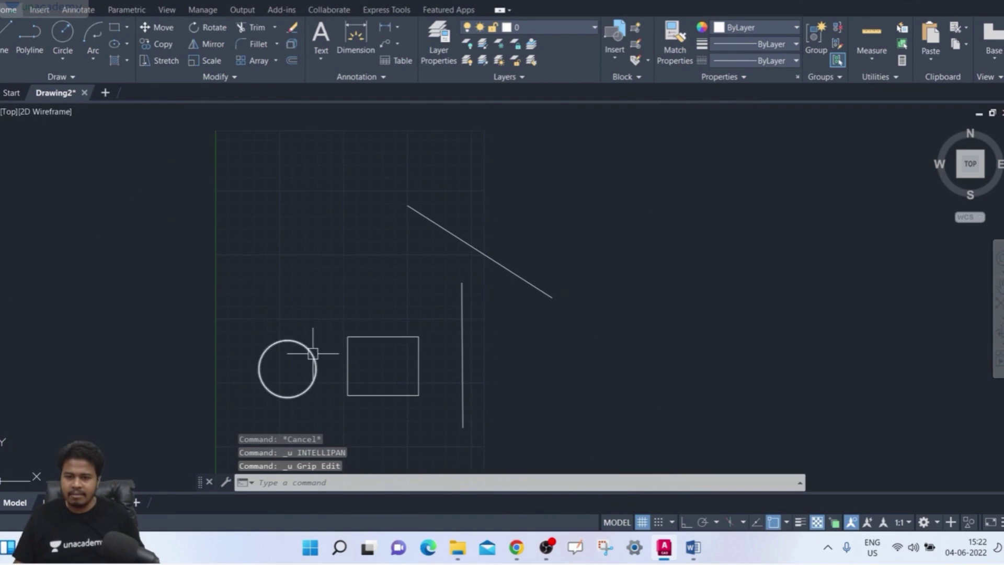
# - Move the circle by its centre grip onto the midpoint of the rectangle's left side
pyautogui.click(315, 333)
pyautogui.click(301, 354)
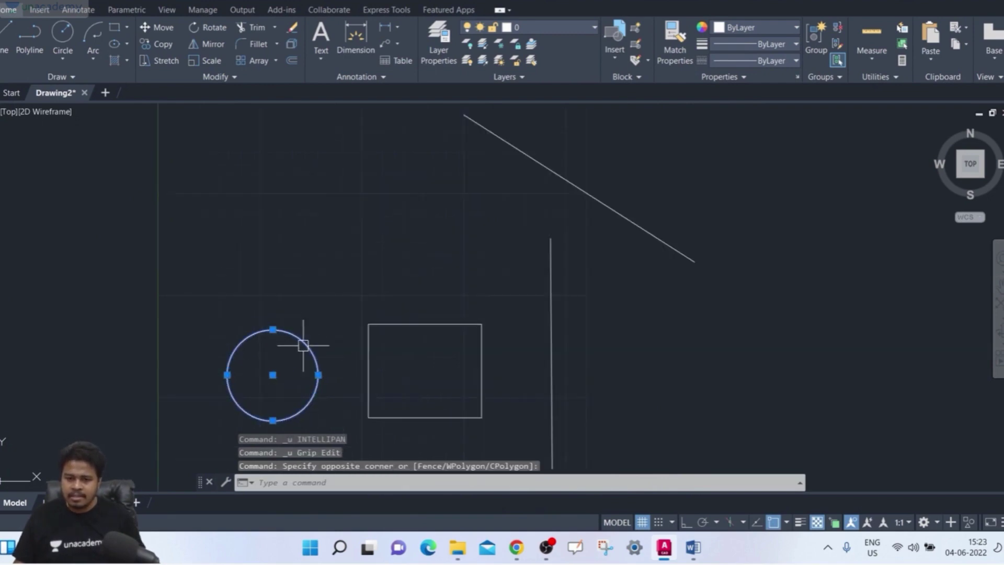
pyautogui.scroll(2, 275, 386)
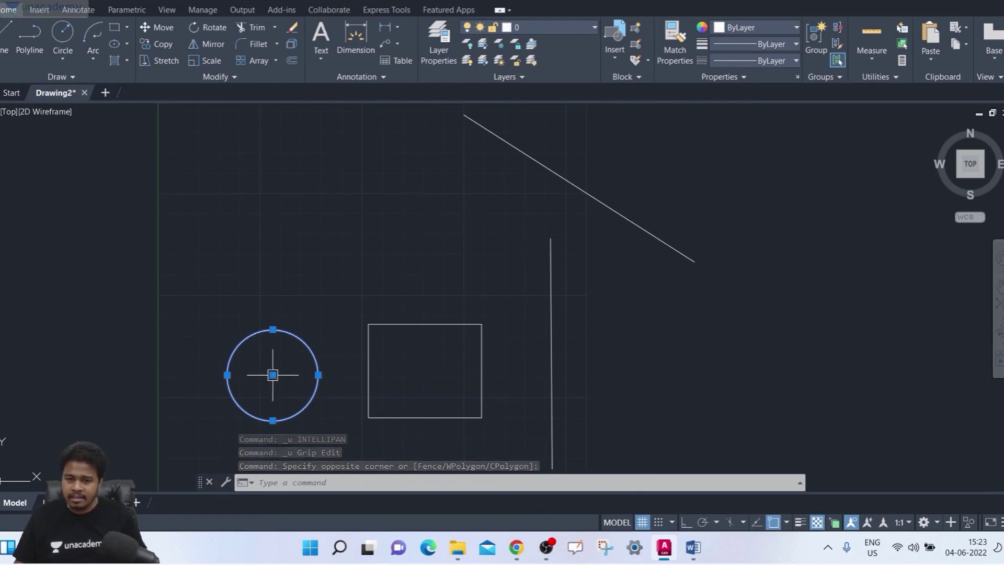
pyautogui.click(273, 374)
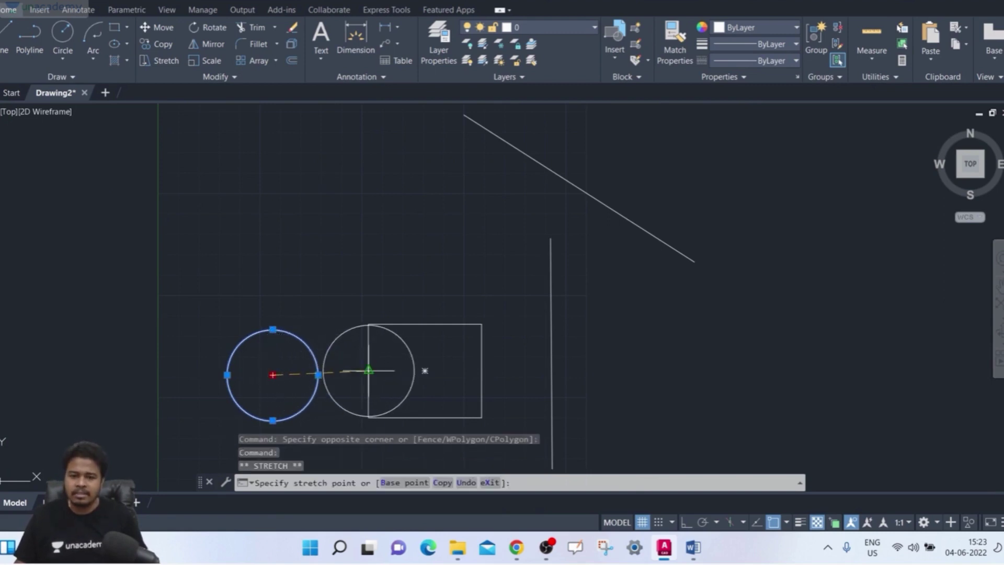
pyautogui.click(368, 370)
pyautogui.scroll(4, 330, 374)
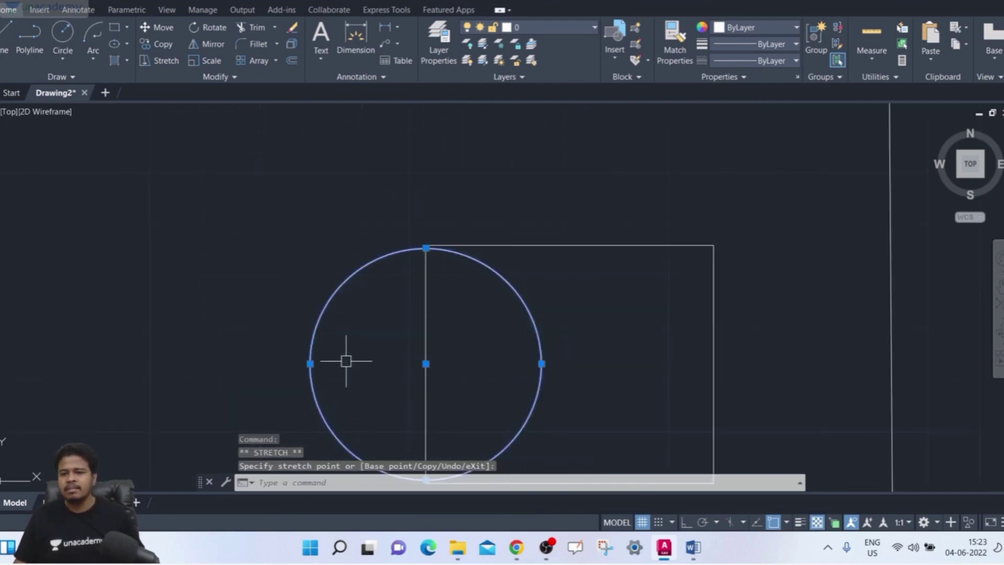
pyautogui.moveTo(346, 361)
pyautogui.mouseDown(button='middle')
pyautogui.moveTo(361, 300)
pyautogui.moveTo(329, 253)
pyautogui.mouseUp(button='middle')
pyautogui.moveTo(291, 287); pyautogui.dragTo(242, 369, button='middle')
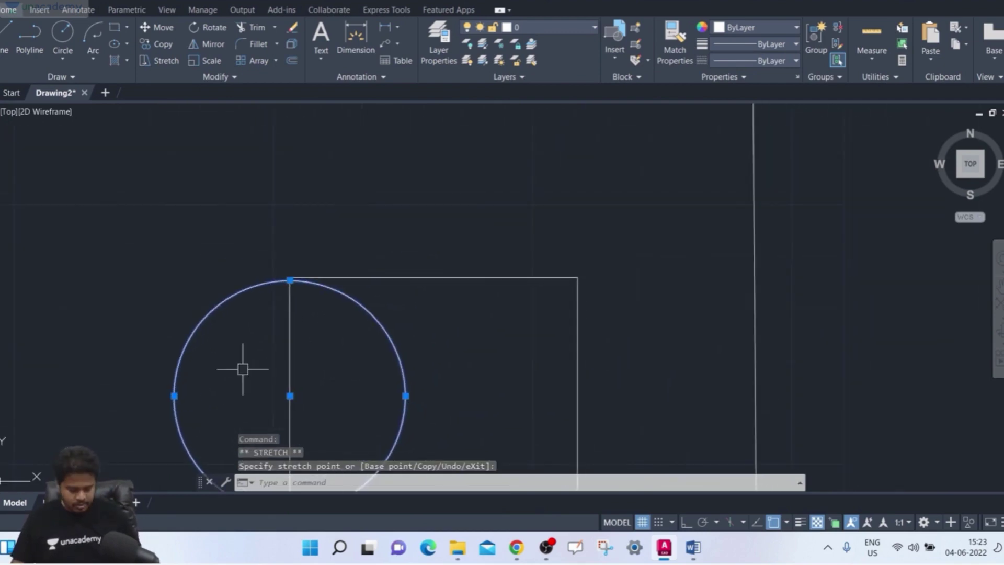
pyautogui.write('tr')
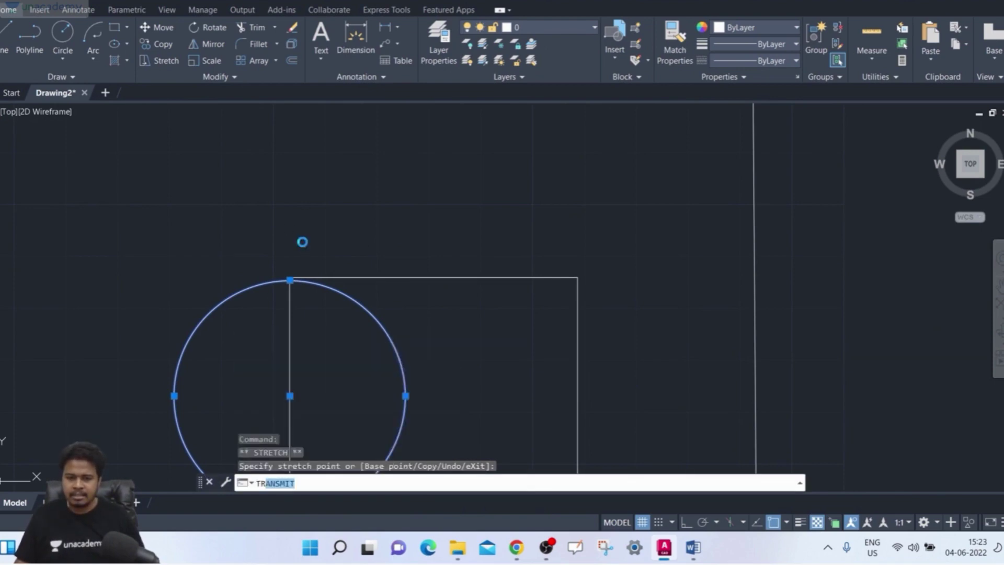
pyautogui.press('Return')
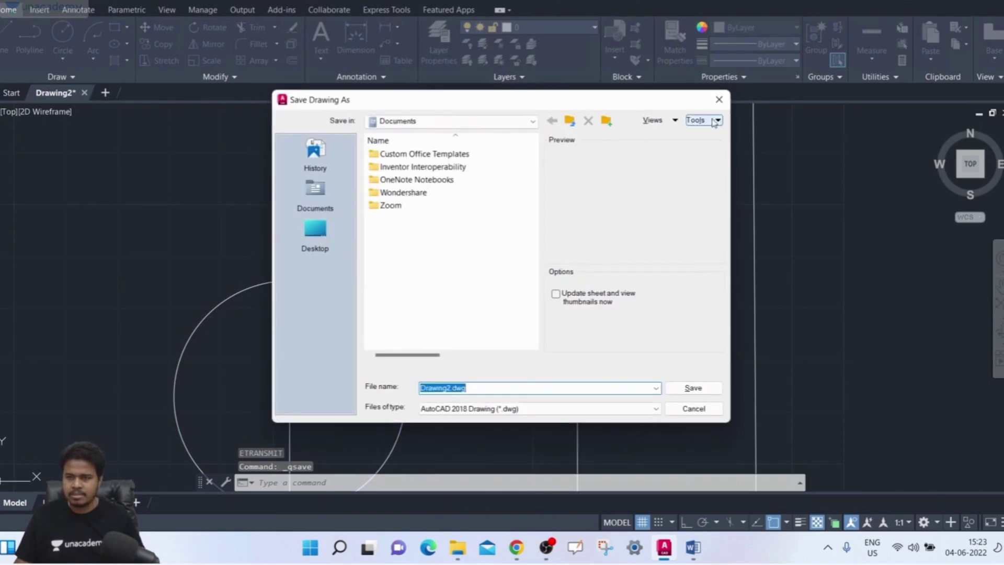
pyautogui.click(719, 100)
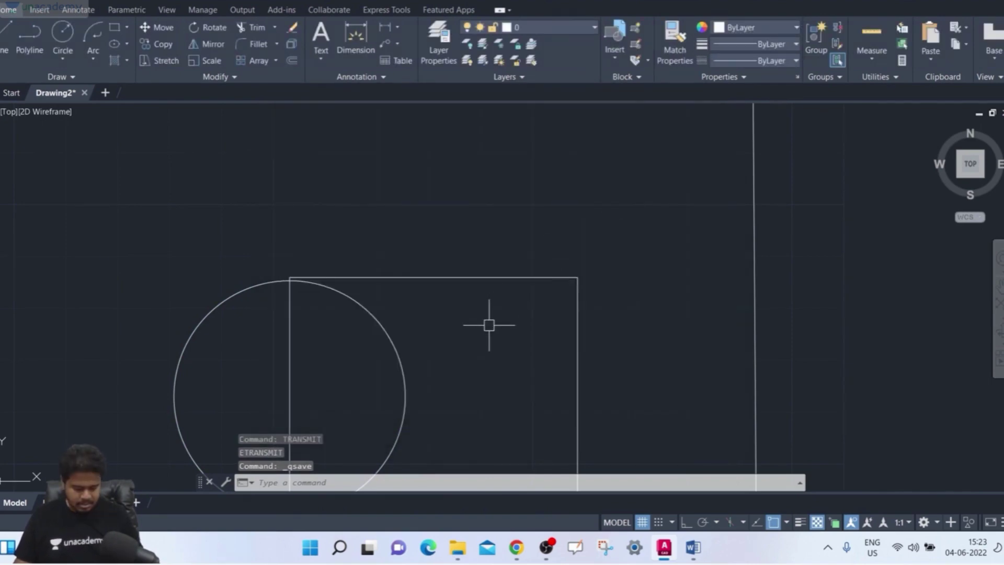
# - Trim away the half of the circle inside the rectangle and the rectangle's left side inside the circle
pyautogui.write('tr')
pyautogui.press('Return')
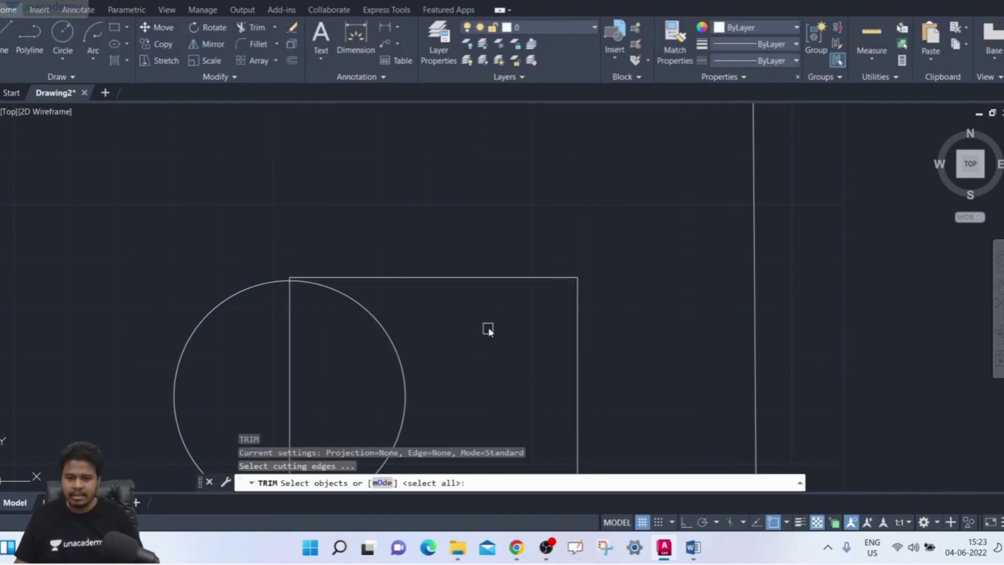
pyautogui.press('Return')
pyautogui.moveTo(485, 321); pyautogui.dragTo(459, 240, button='middle')
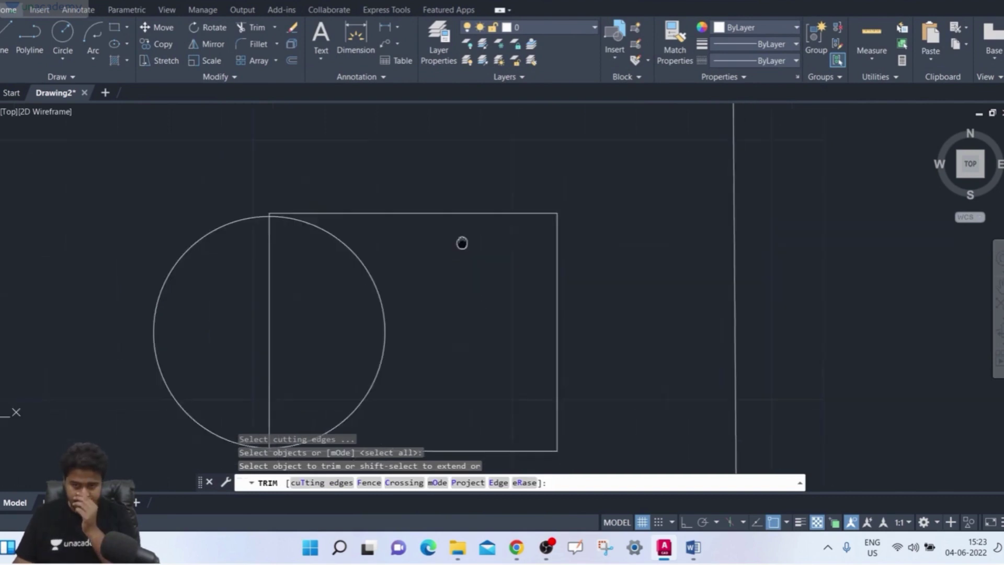
pyautogui.click(375, 266)
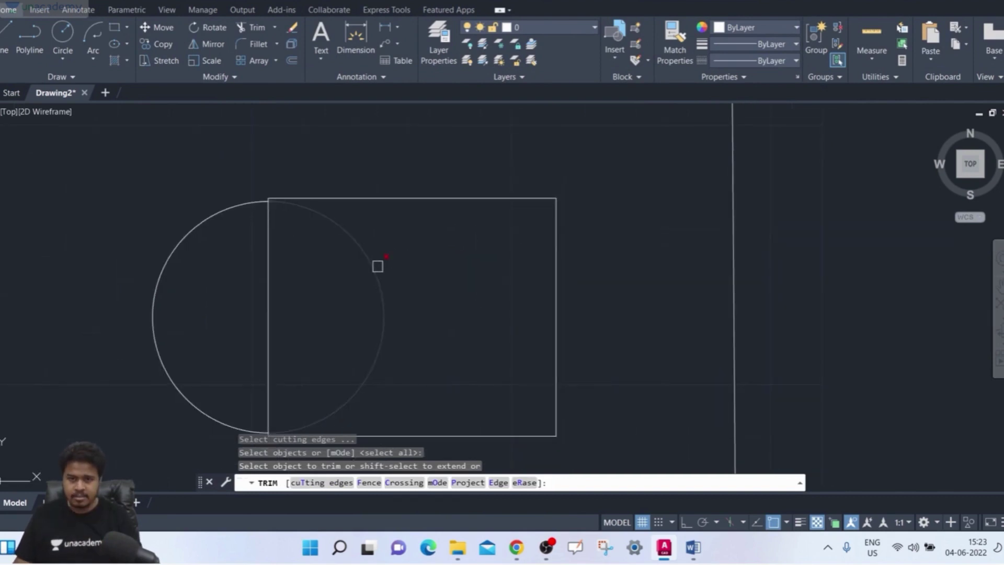
pyautogui.click(262, 289)
pyautogui.scroll(2, 334, 230)
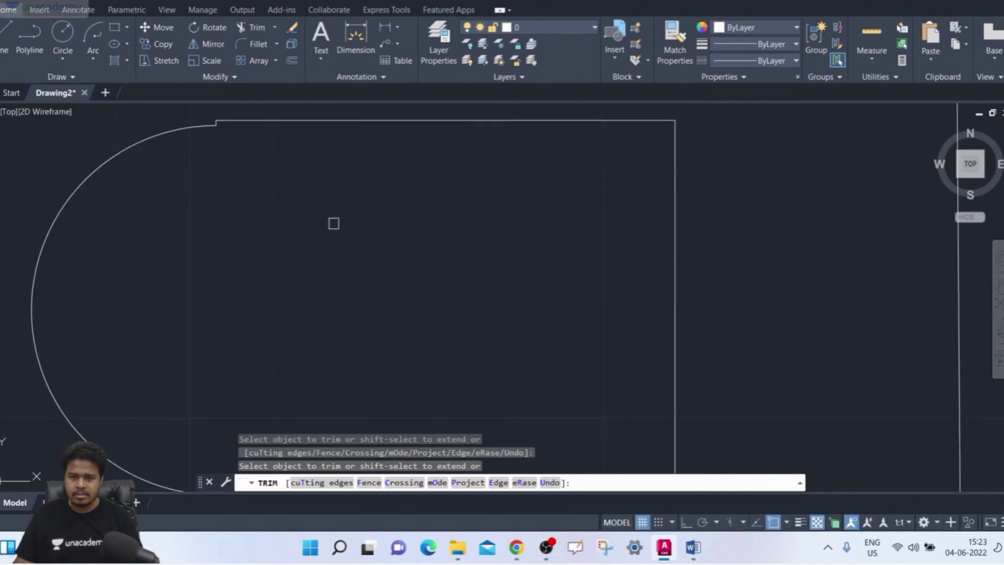
pyautogui.scroll(-4, 334, 223)
pyautogui.moveTo(332, 222); pyautogui.dragTo(316, 251, button='middle')
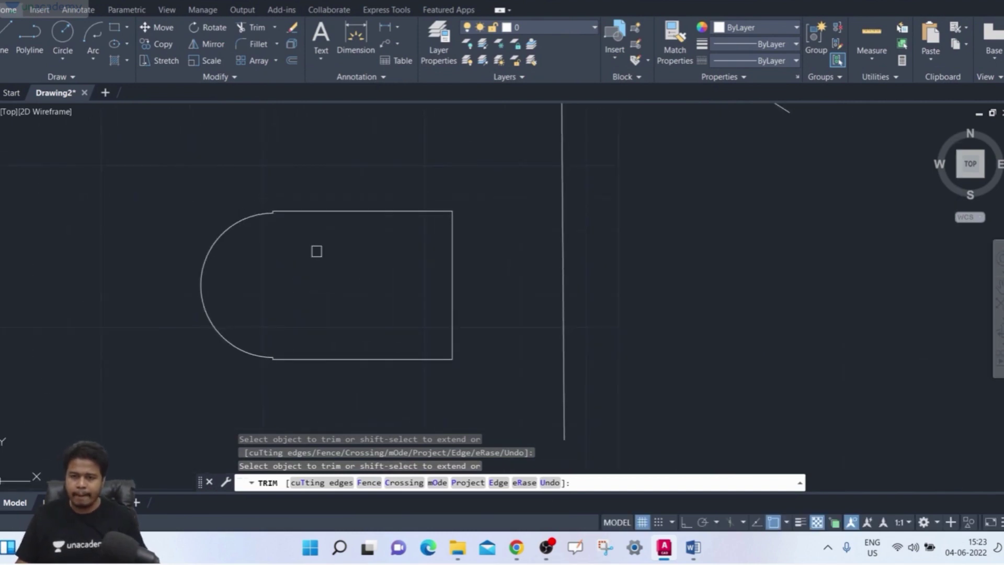
pyautogui.scroll(-4, 316, 250)
pyautogui.moveTo(316, 260); pyautogui.dragTo(295, 301, button='middle')
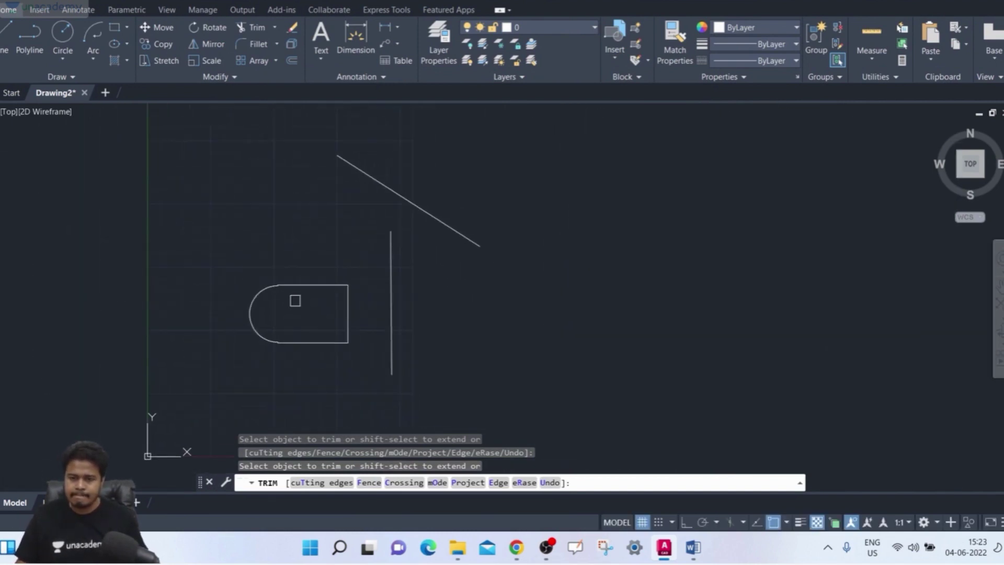
pyautogui.press('Escape')
# - Mirror the rounded profile's arc and trimmed rectangle across the vertical line, using its endpoints as the mirror line and keeping the source objects
pyautogui.moveTo(367, 260); pyautogui.dragTo(398, 287, button='middle')
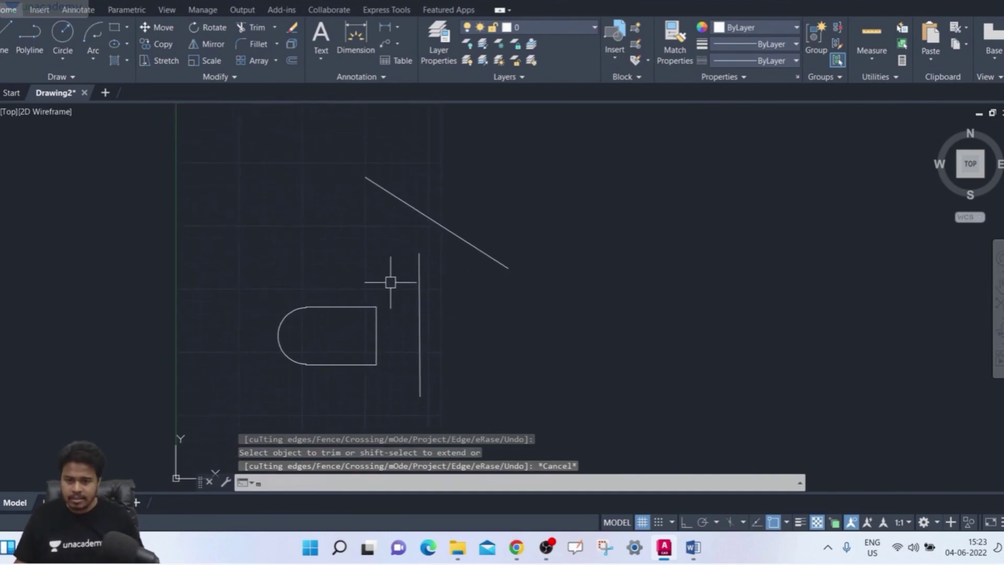
pyautogui.write('mi')
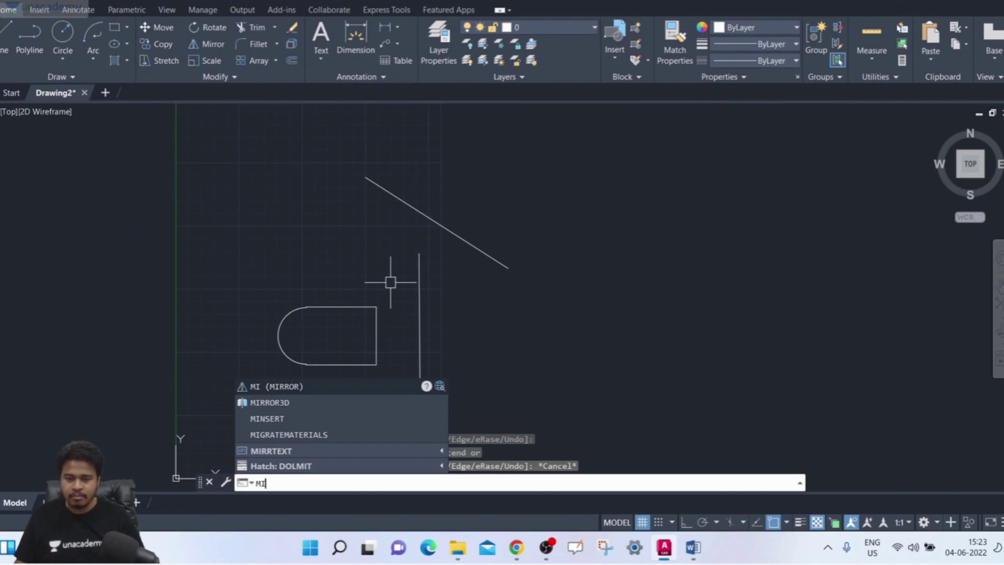
pyautogui.press('Return')
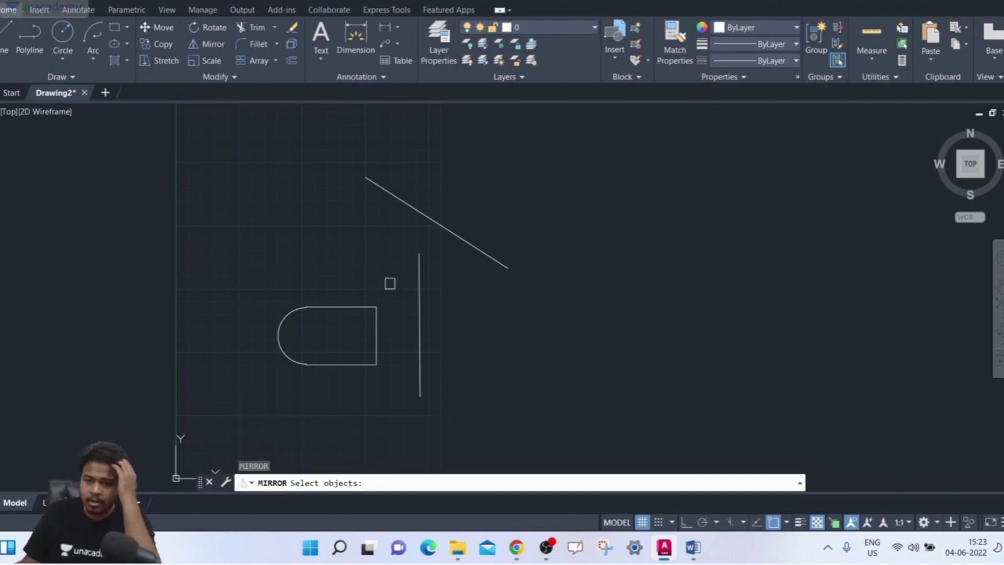
pyautogui.scroll(3, 360, 304)
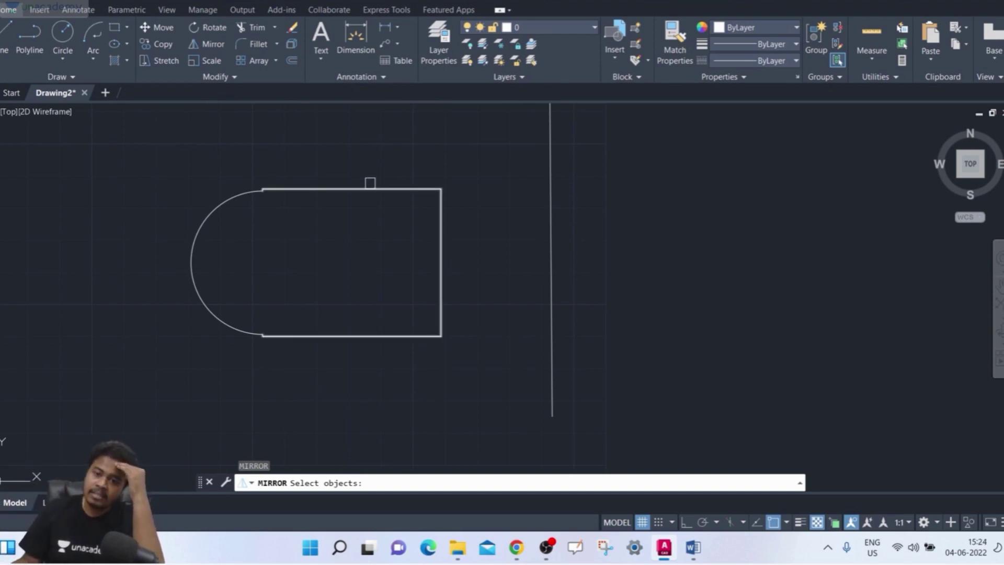
pyautogui.click(371, 187)
pyautogui.click(196, 228)
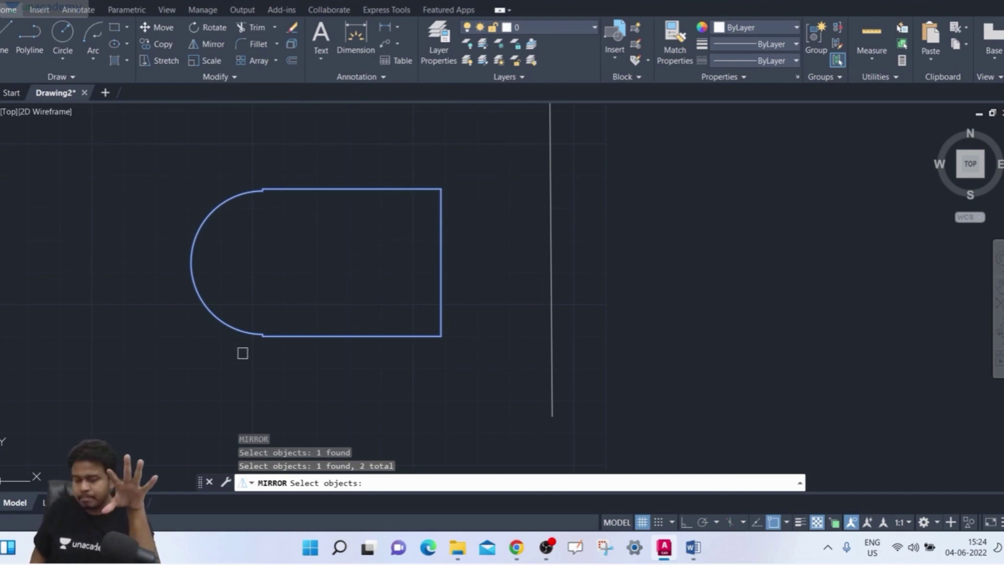
pyautogui.press('Return')
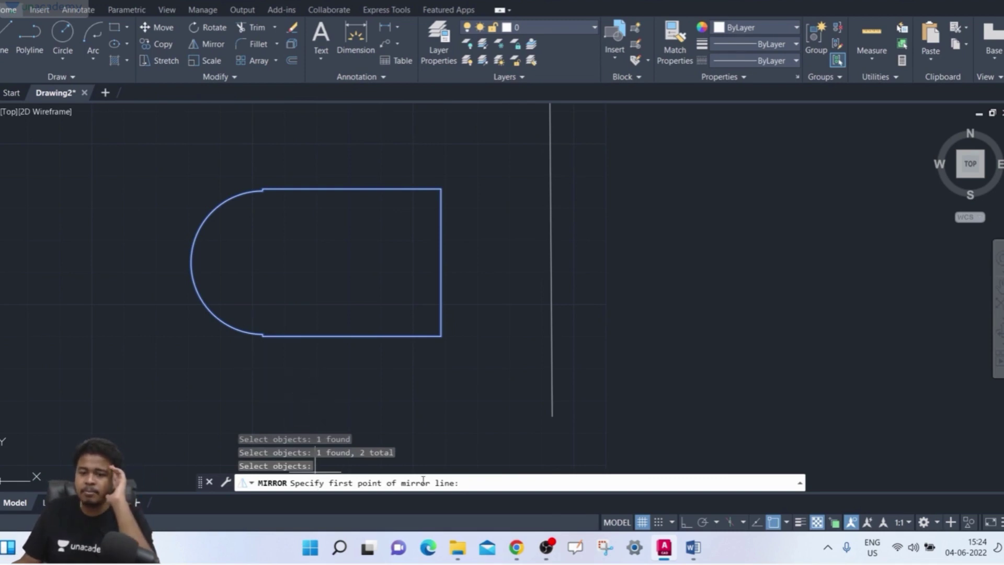
pyautogui.scroll(-4, 450, 331)
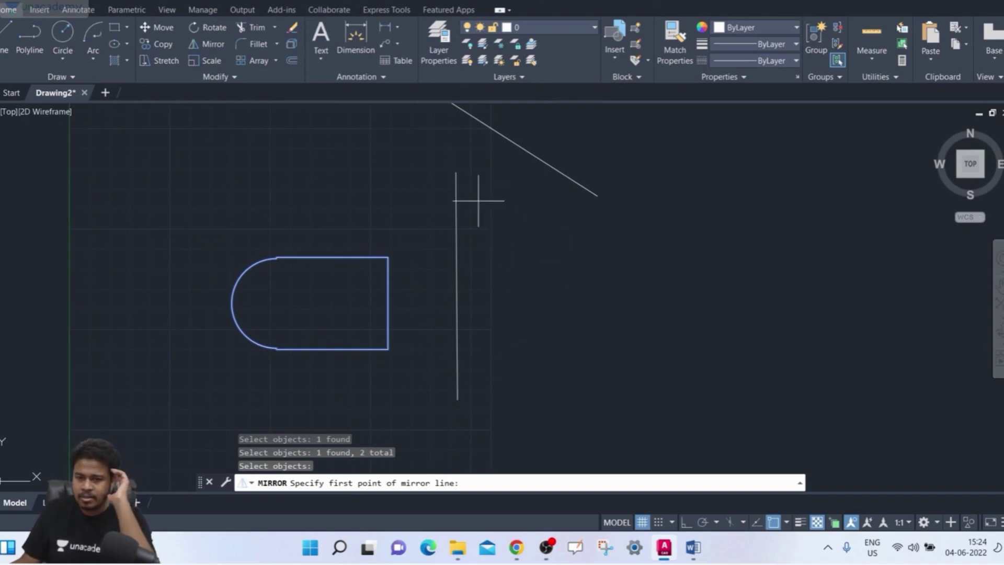
pyautogui.click(456, 172)
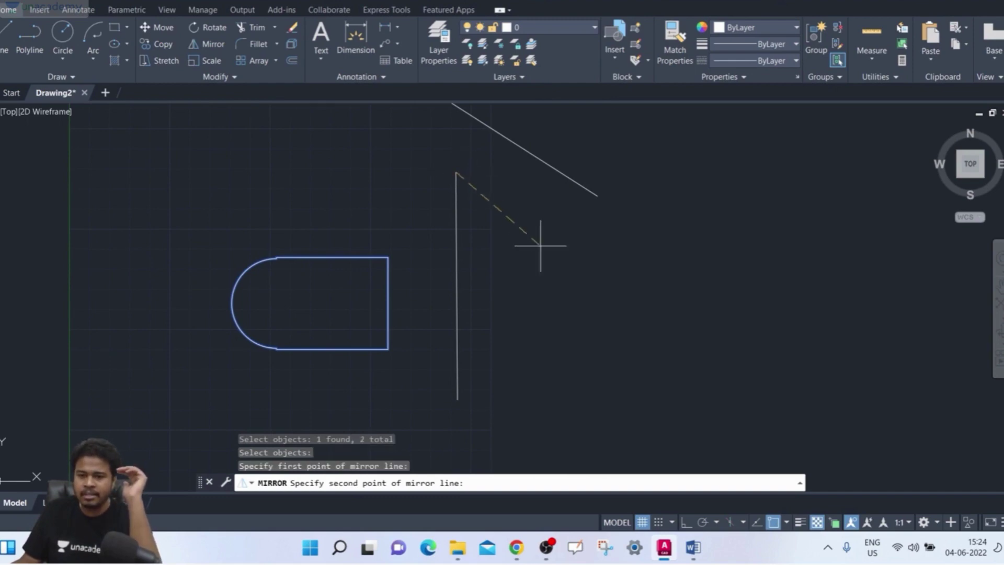
pyautogui.click(457, 399)
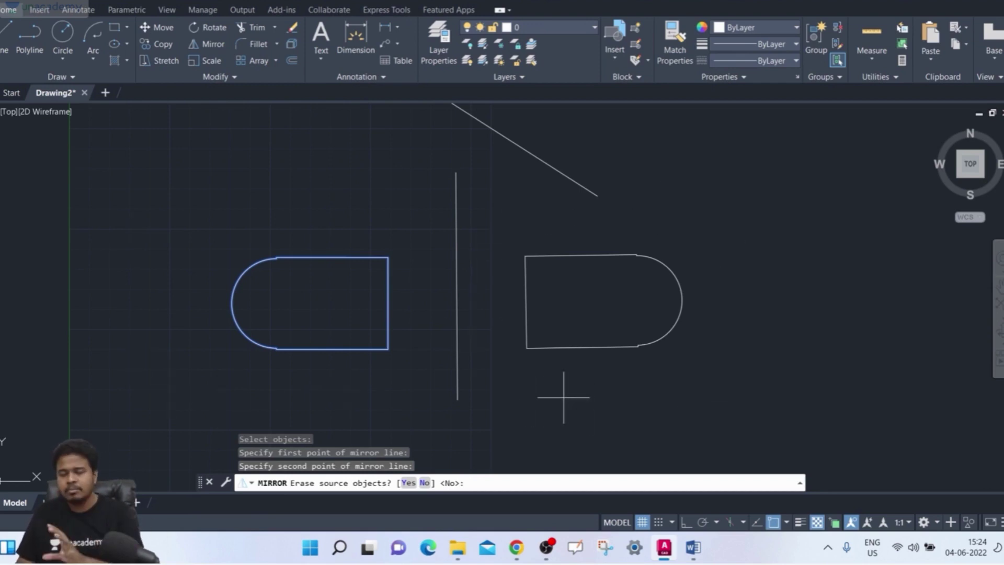
pyautogui.click(426, 483)
# - Mirror the original rounded profile left of the vertical line across the diagonal line, from endpoint to endpoint, erasing the source objects
pyautogui.scroll(-3, 404, 351)
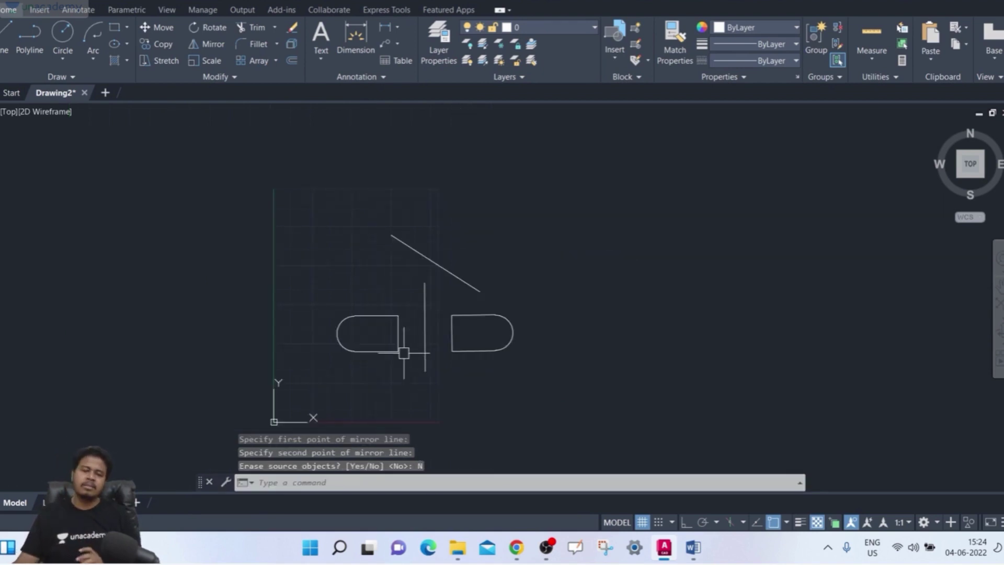
pyautogui.scroll(3, 376, 353)
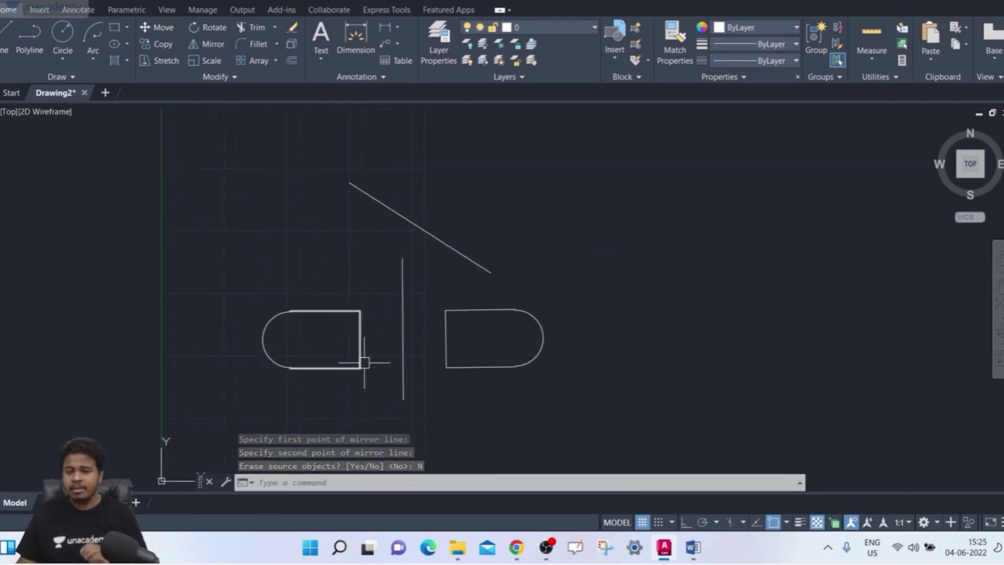
pyautogui.moveTo(377, 345); pyautogui.dragTo(355, 362, button='middle')
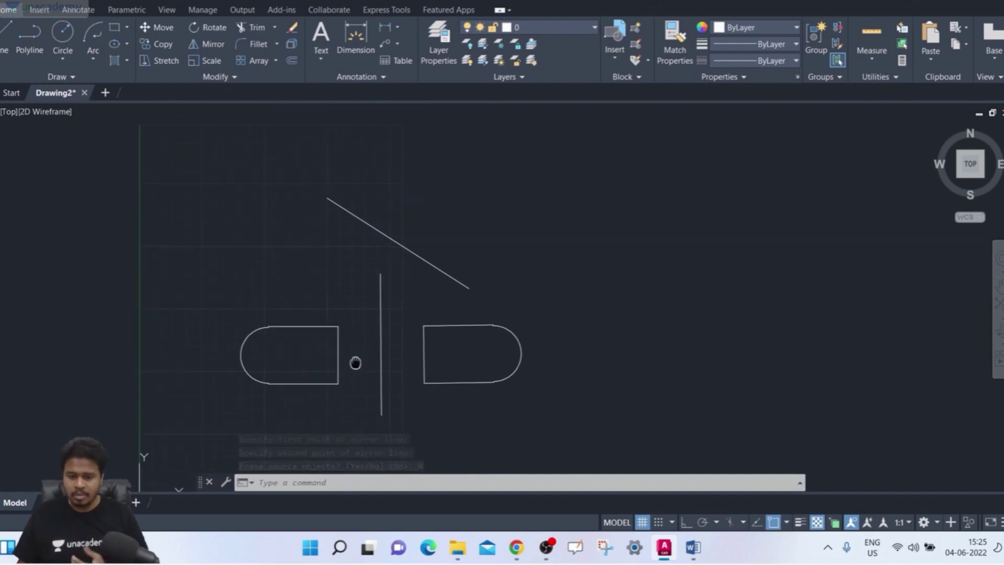
pyautogui.write('MI')
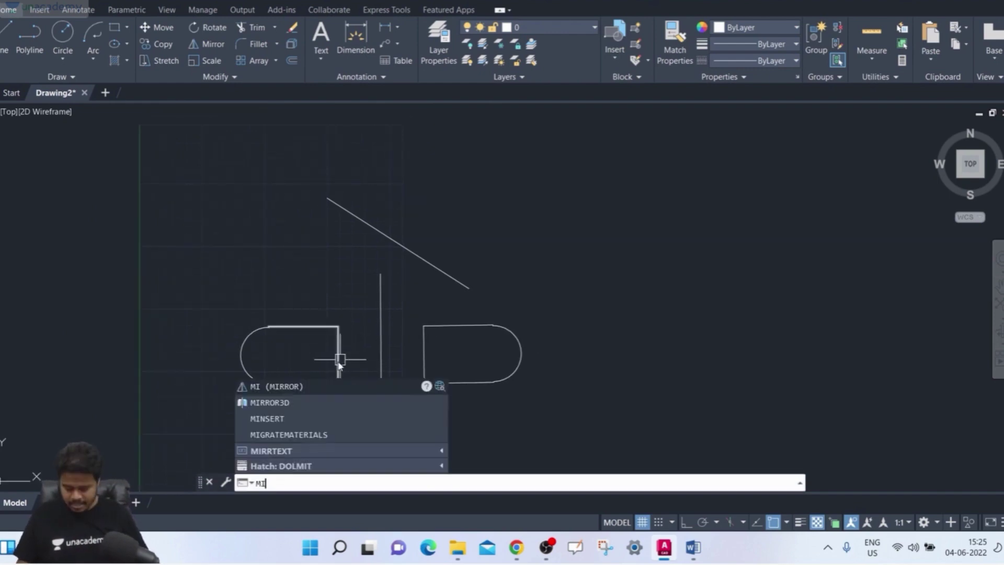
pyautogui.press('Return')
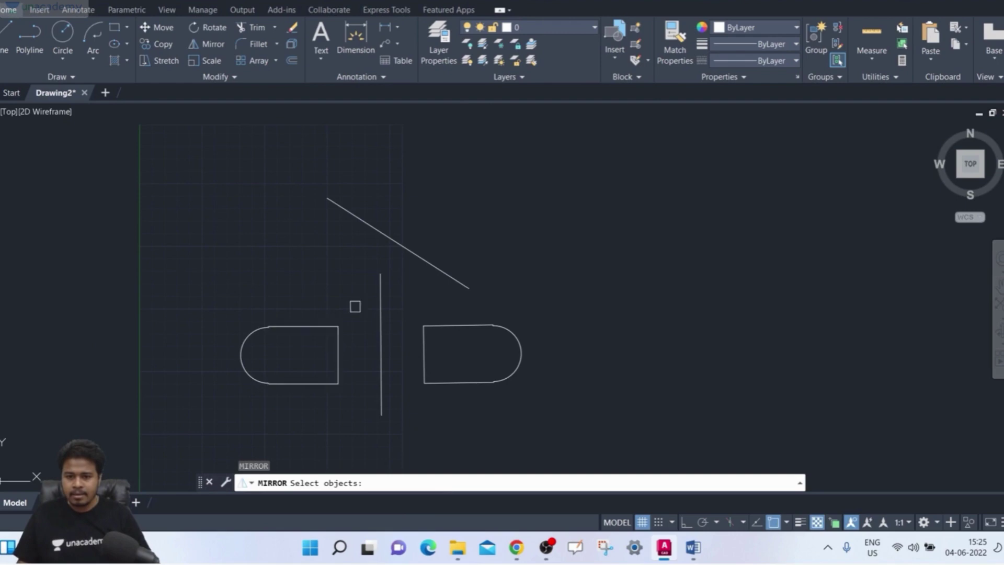
pyautogui.click(371, 301)
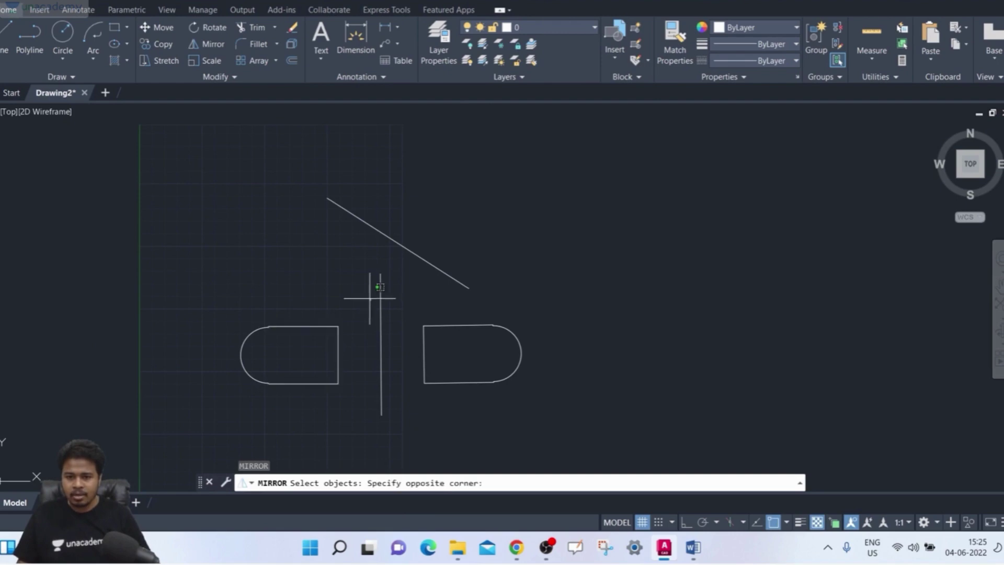
pyautogui.click(210, 401)
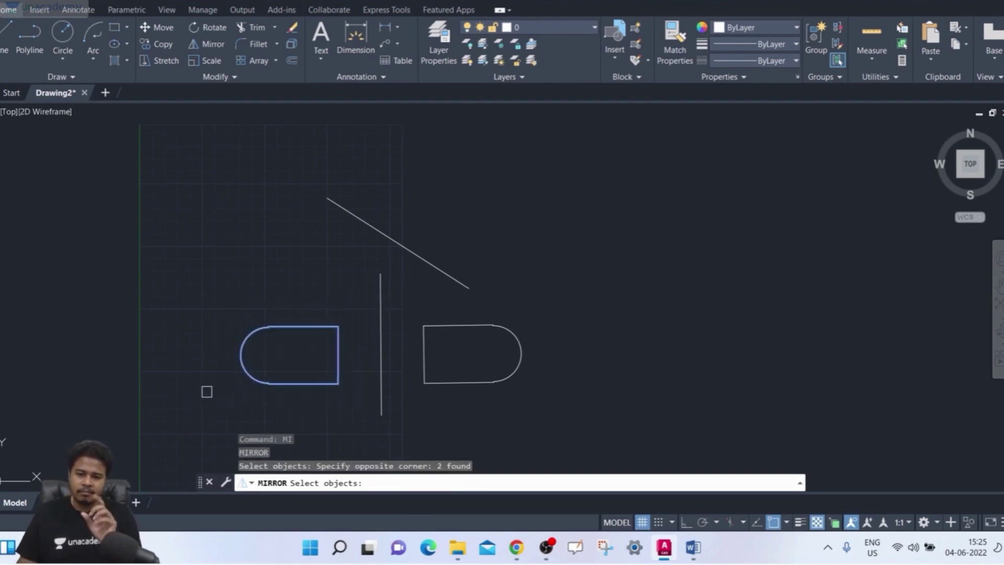
pyautogui.scroll(2, 208, 384)
pyautogui.scroll(-2, 209, 384)
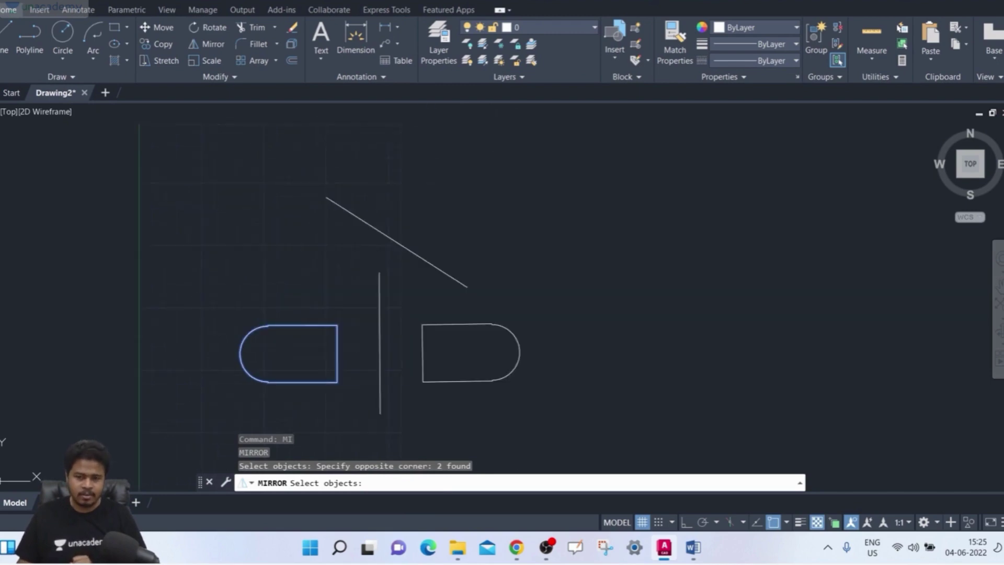
pyautogui.moveTo(317, 321); pyautogui.dragTo(301, 337, button='middle')
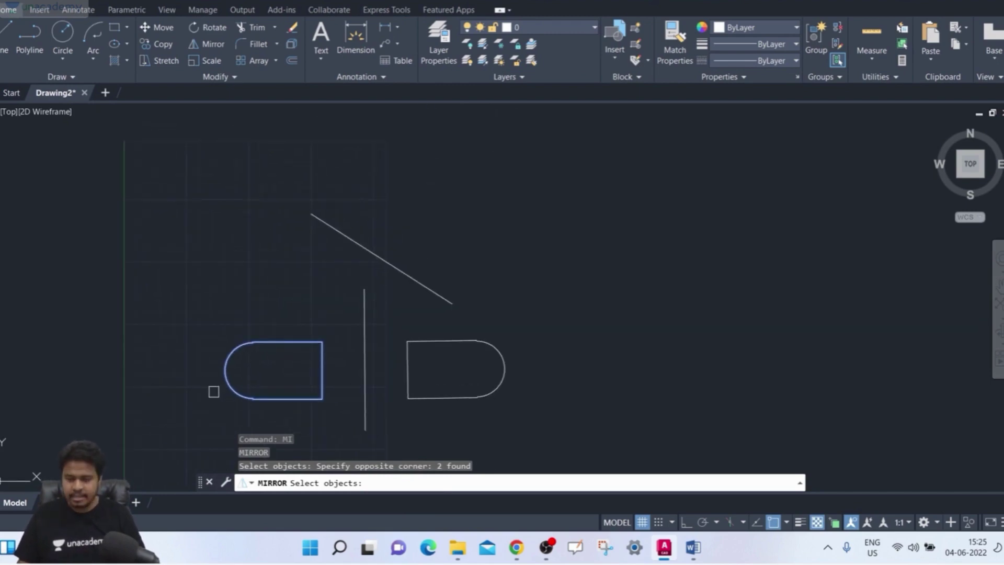
pyautogui.press('Return')
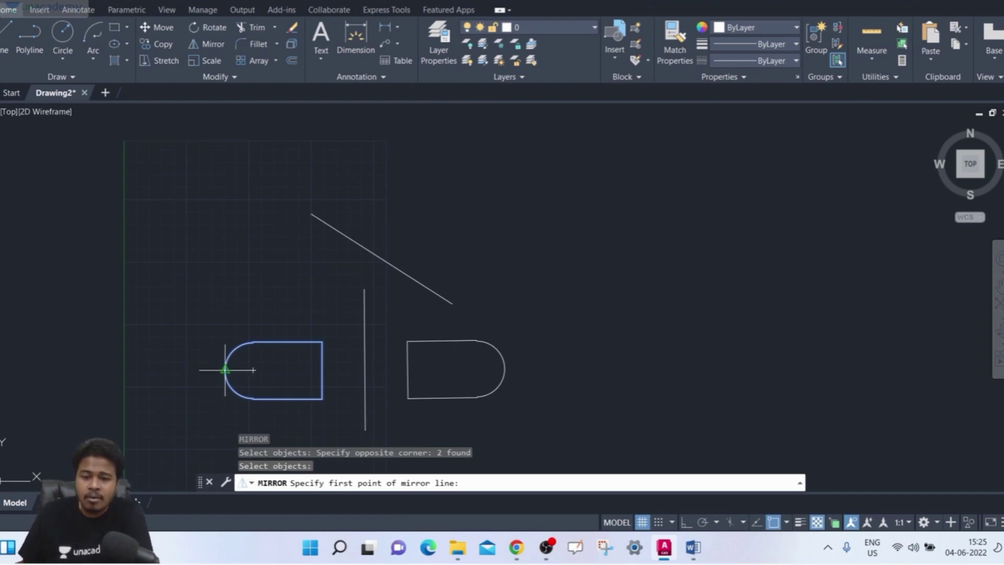
pyautogui.click(311, 213)
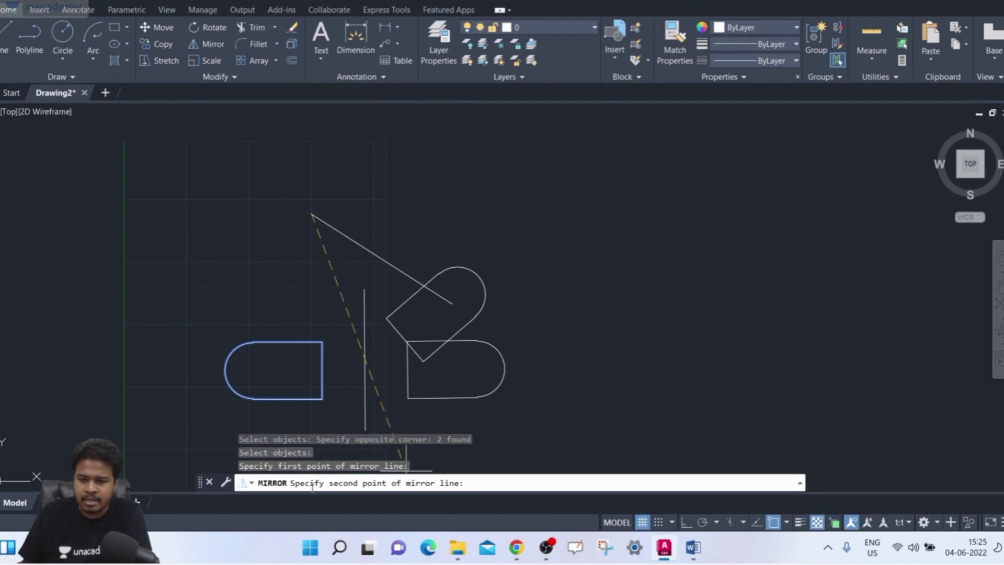
pyautogui.click(452, 303)
pyautogui.scroll(-3, 543, 282)
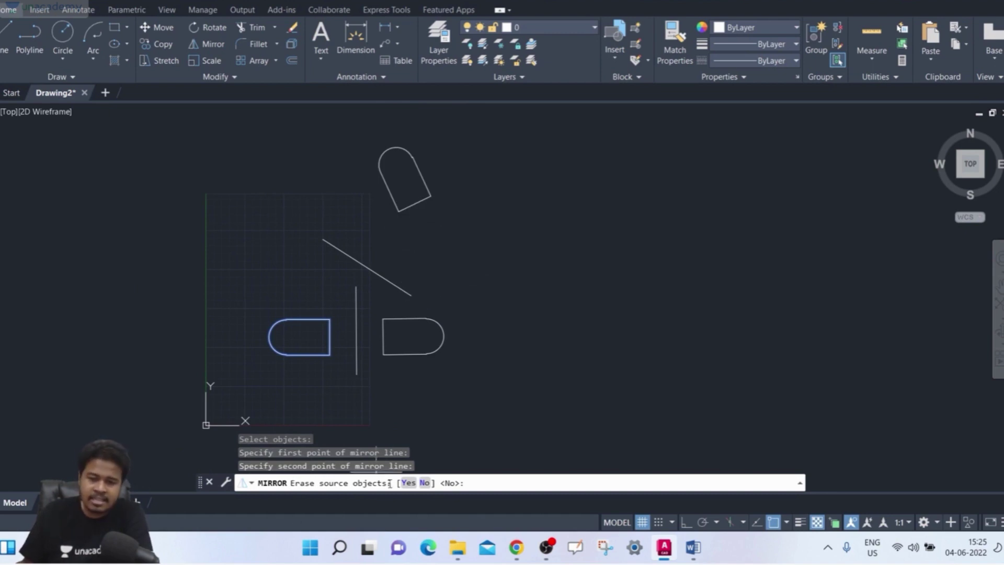
pyautogui.click(408, 484)
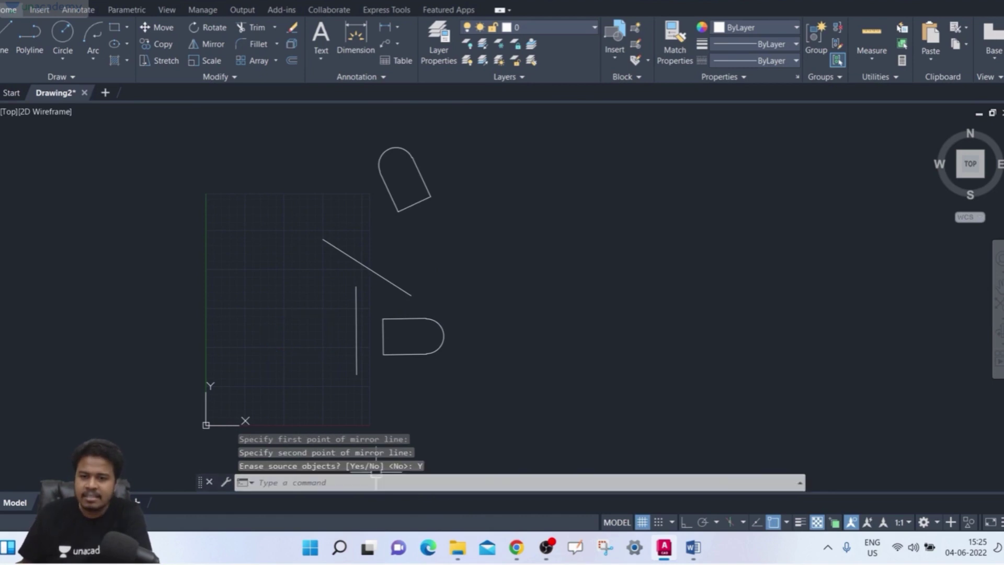